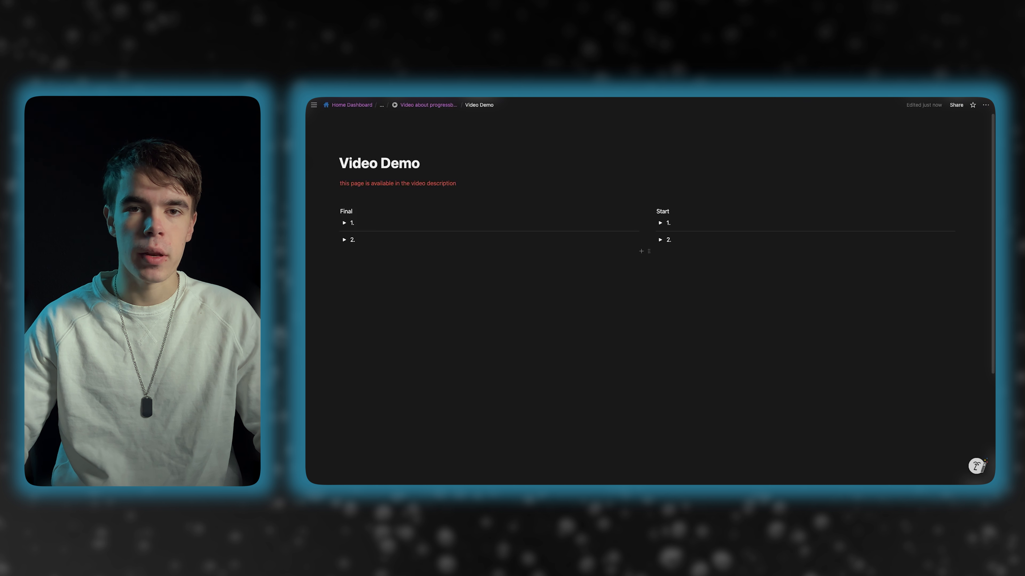
Examine the finished habit table in toggle 1 under Final, including its progress bar column
{"action": "left_click", "coordinate": [344, 225]}
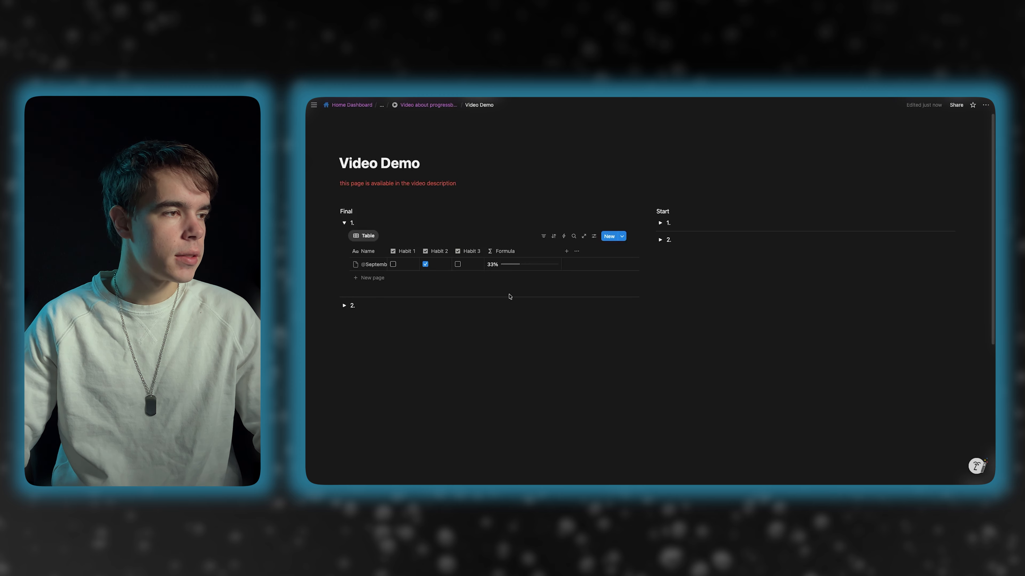
{"action": "mouse_move", "coordinate": [512, 268]}
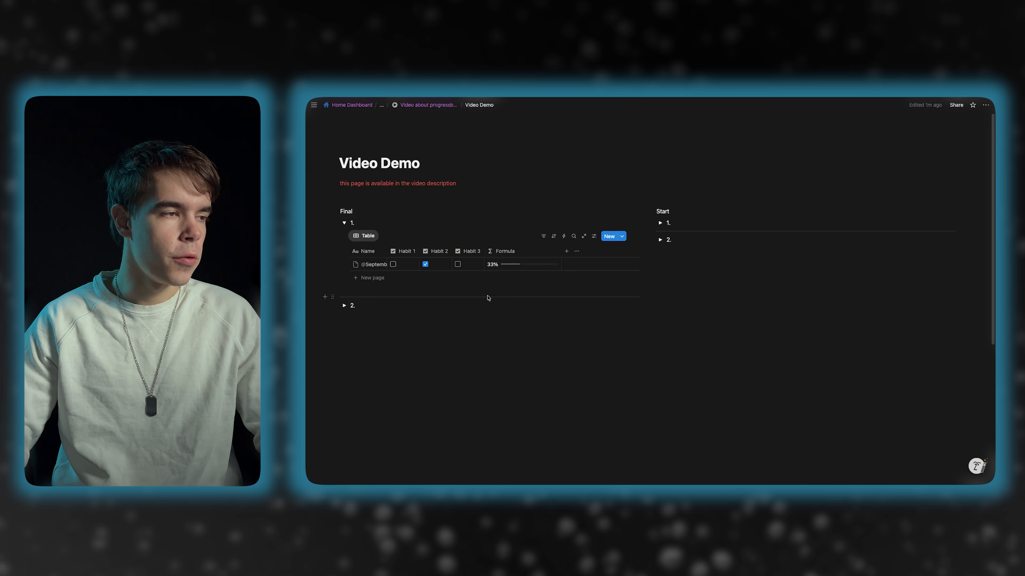
{"action": "left_click", "coordinate": [344, 223]}
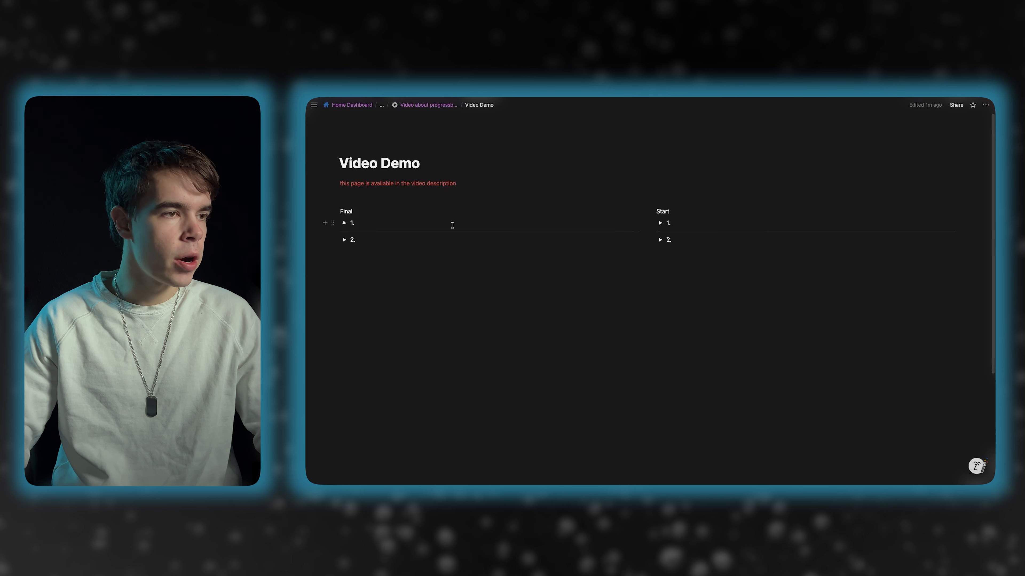
Expand toggle 1 under Start and add a Formula property to its habit table
{"action": "left_click", "coordinate": [660, 223]}
{"action": "left_click", "coordinate": [806, 251]}
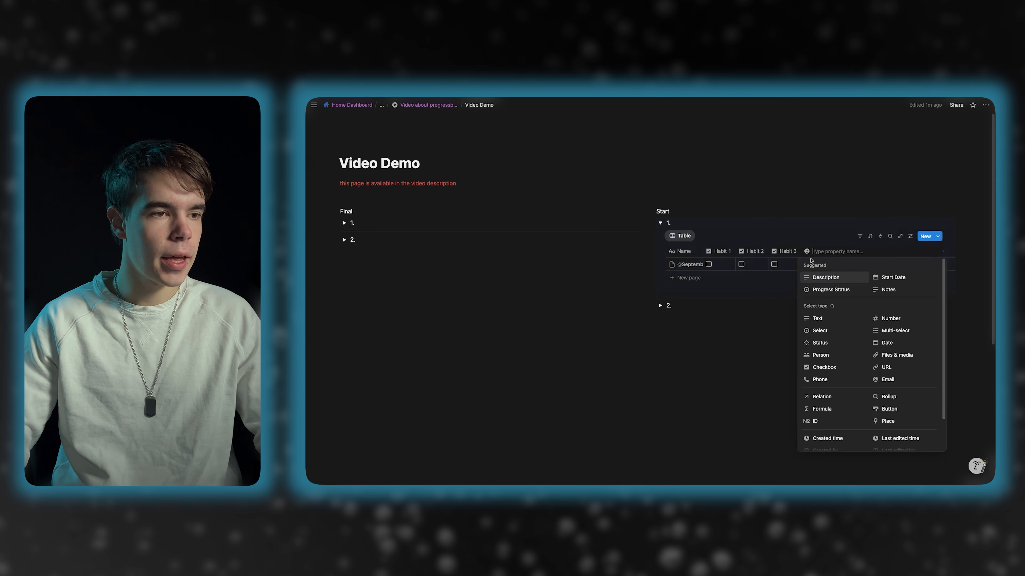
{"action": "left_click", "coordinate": [827, 409]}
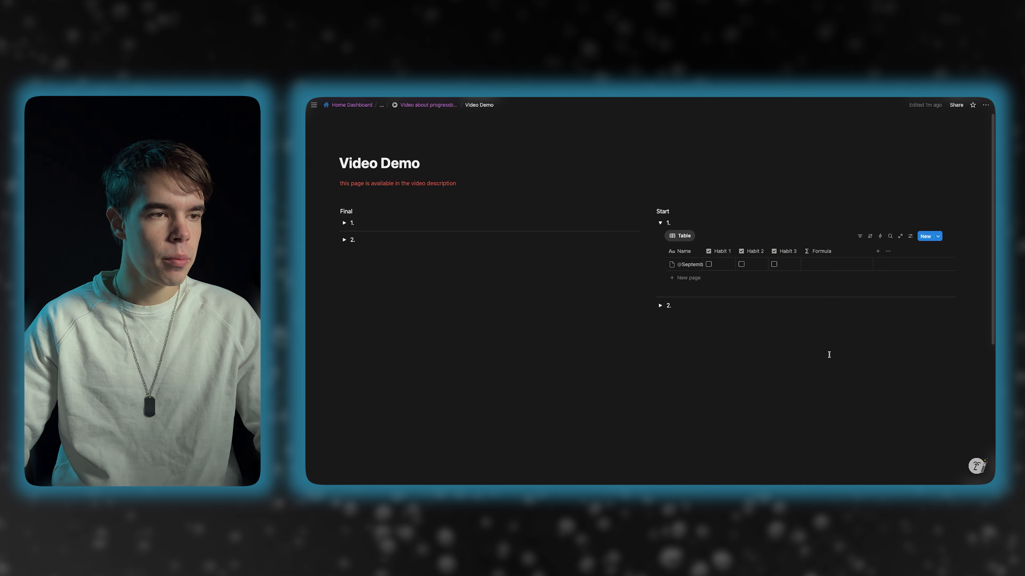
Enter (Habit 1.toNumber() + Habit 2.toNumber() + Habit 3.toNumber())/3 as the formula, close the editor and check Habit 2 in the row
{"action": "left_click", "coordinate": [835, 264]}
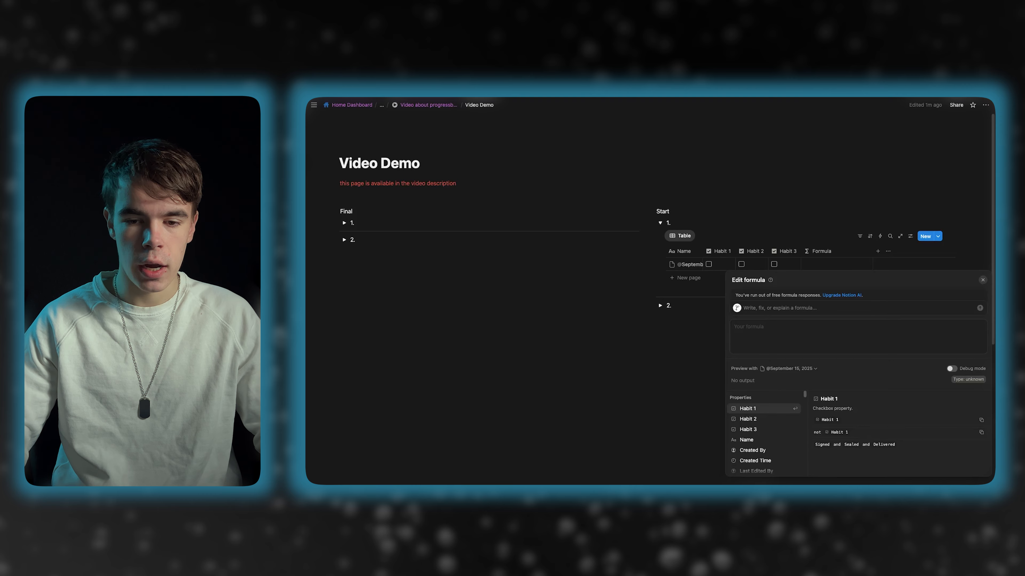
{"action": "left_click", "coordinate": [770, 331]}
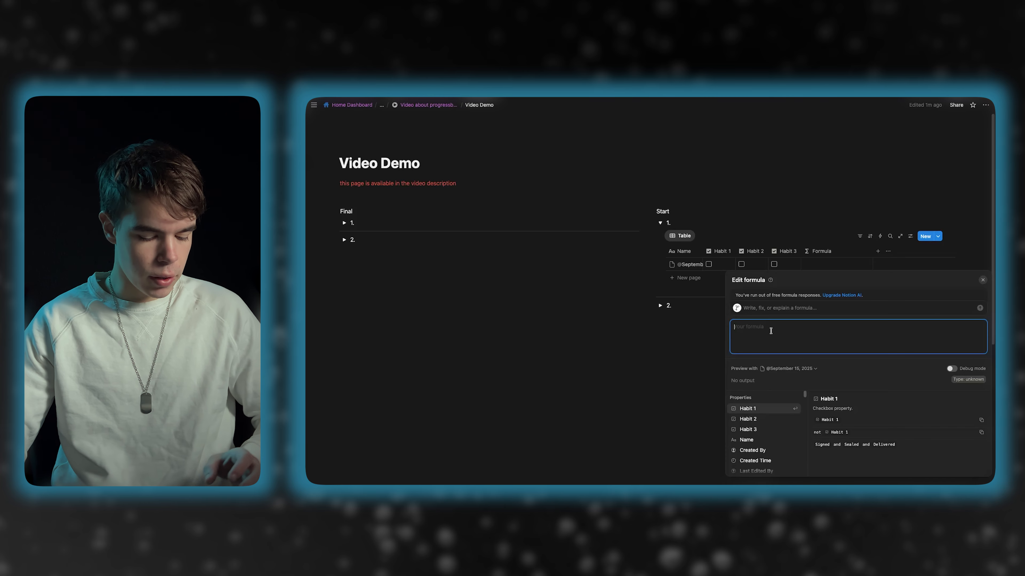
{"action": "type", "text": "(Habit 1.toNumber() + Habit 2.toNumber() + Habit 3.toNumber())/3"}
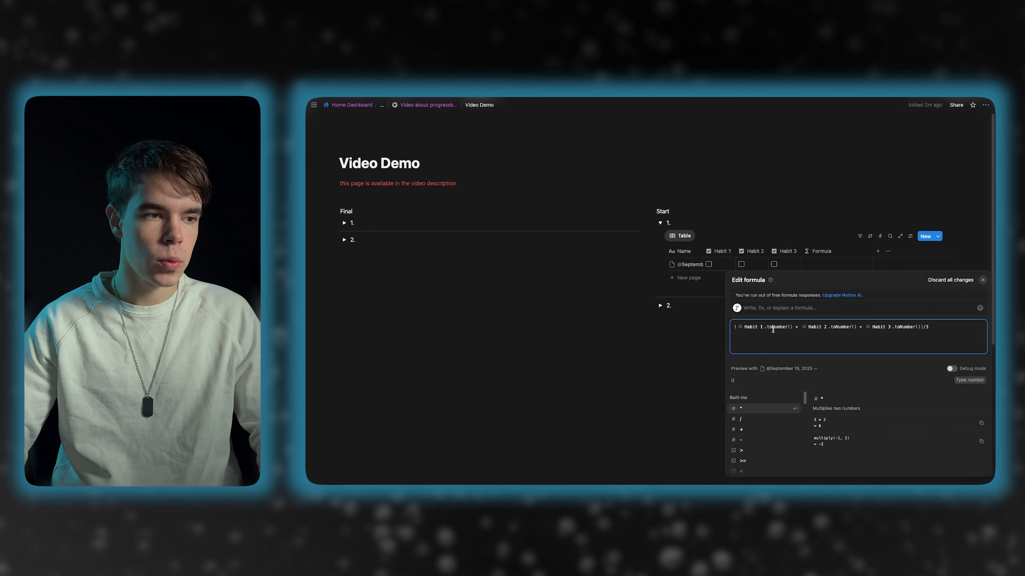
{"action": "left_click", "coordinate": [783, 328]}
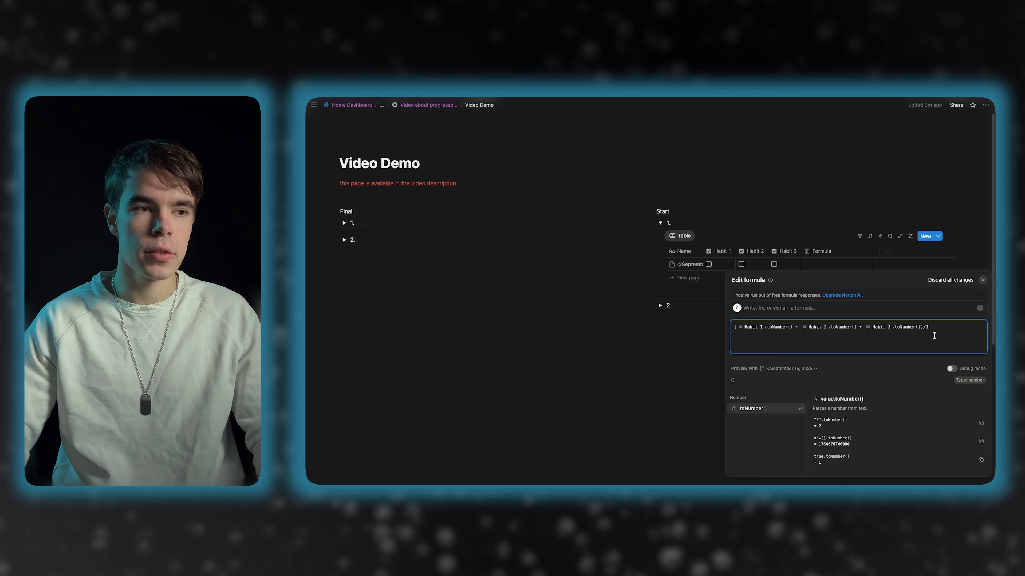
{"action": "left_click", "coordinate": [803, 216]}
{"action": "left_click", "coordinate": [741, 264]}
Set the Formula property's number format to Percent with 0 decimal places
{"action": "left_click", "coordinate": [829, 252]}
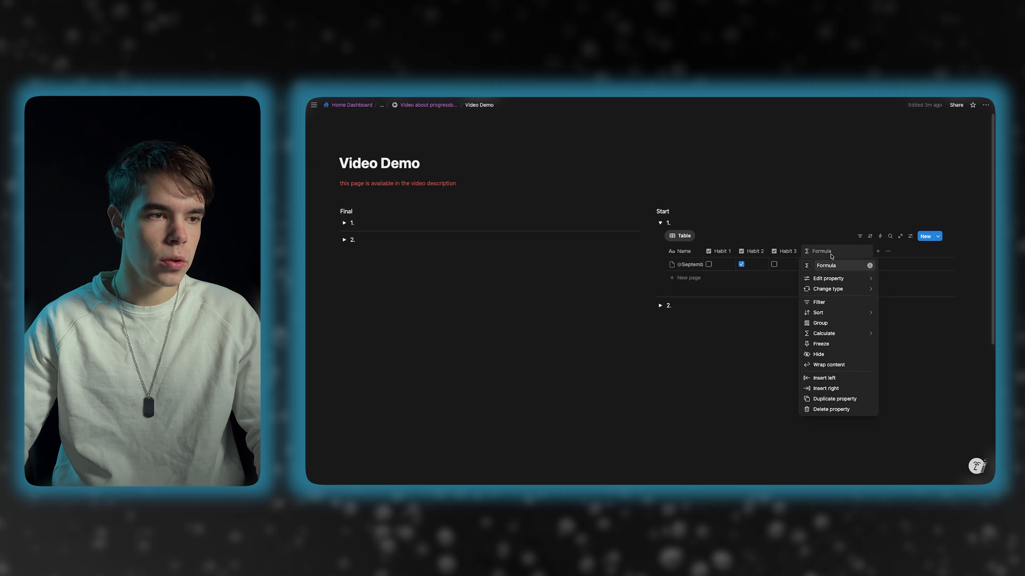
{"action": "mouse_move", "coordinate": [832, 283]}
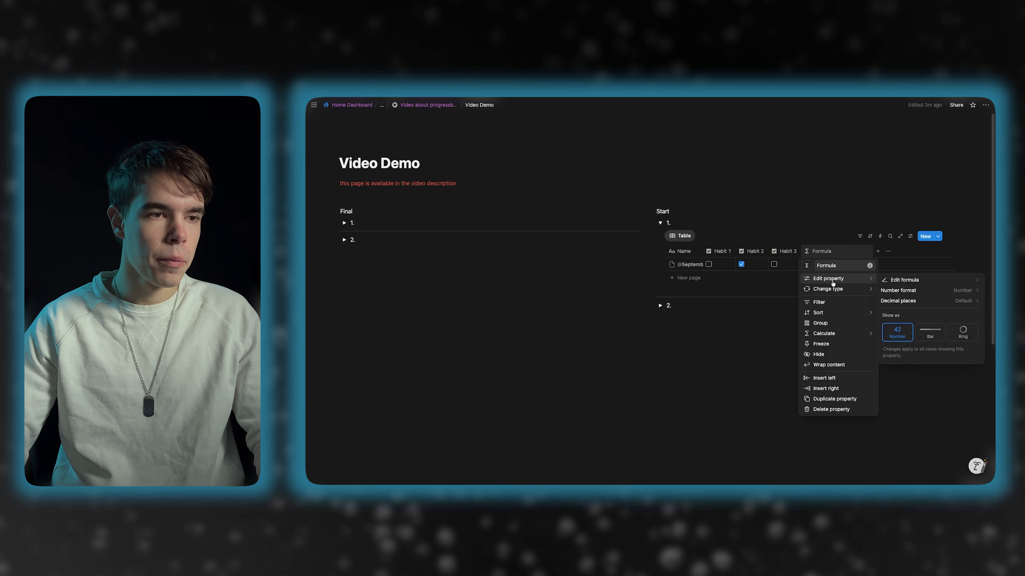
{"action": "left_click", "coordinate": [903, 291]}
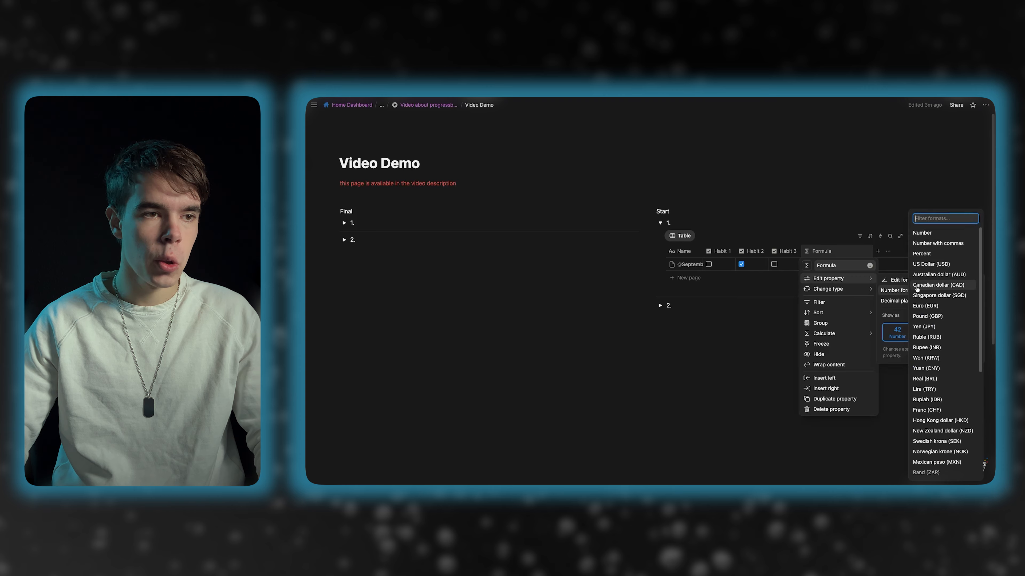
{"action": "left_click", "coordinate": [923, 254]}
{"action": "left_click", "coordinate": [921, 300]}
{"action": "left_click", "coordinate": [915, 323]}
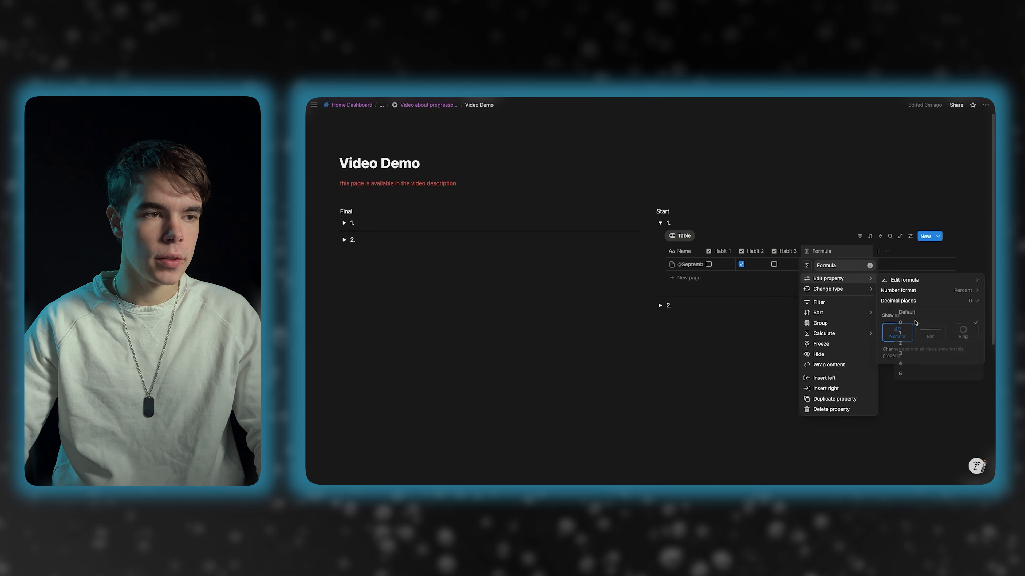
{"action": "left_click", "coordinate": [761, 313]}
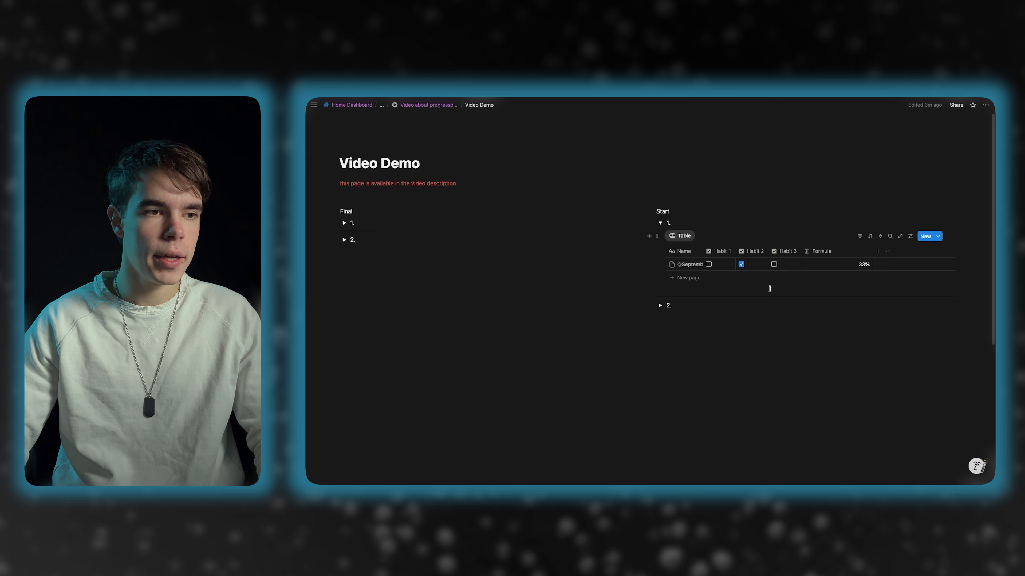
Show the Formula property as a bar coloured Gray
{"action": "left_click", "coordinate": [831, 252]}
{"action": "mouse_move", "coordinate": [827, 279]}
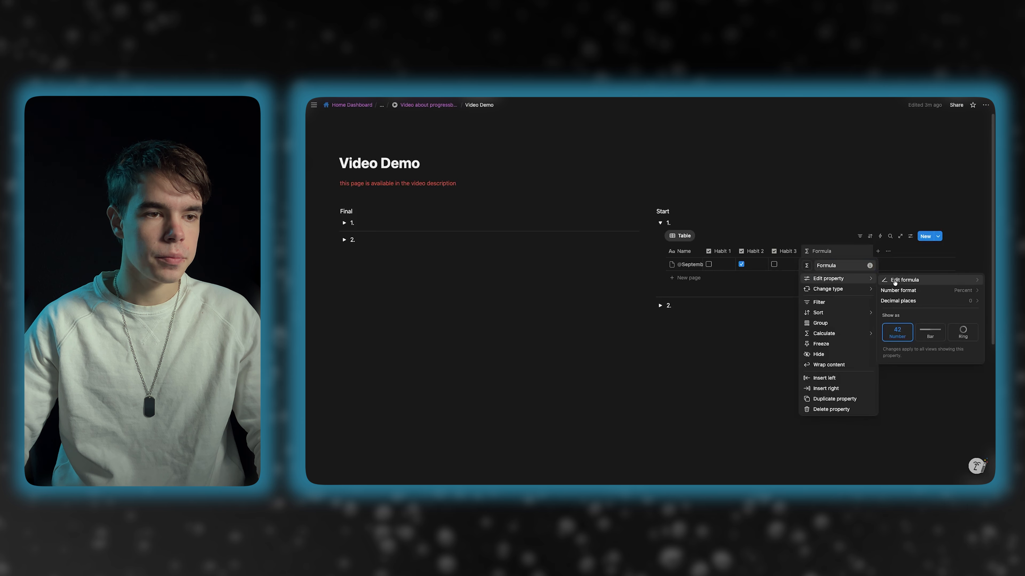
{"action": "left_click", "coordinate": [930, 334]}
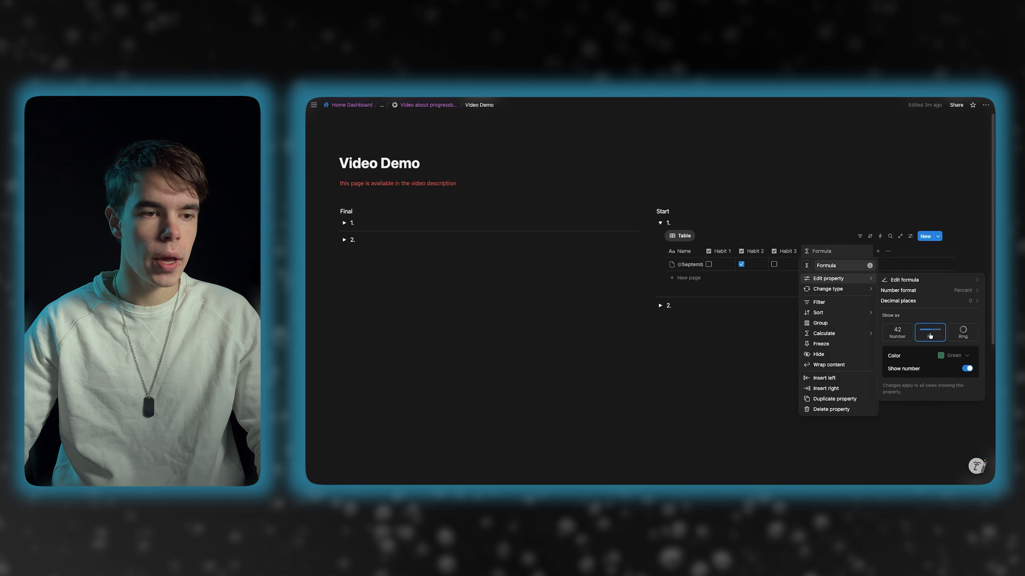
{"action": "left_click", "coordinate": [949, 355]}
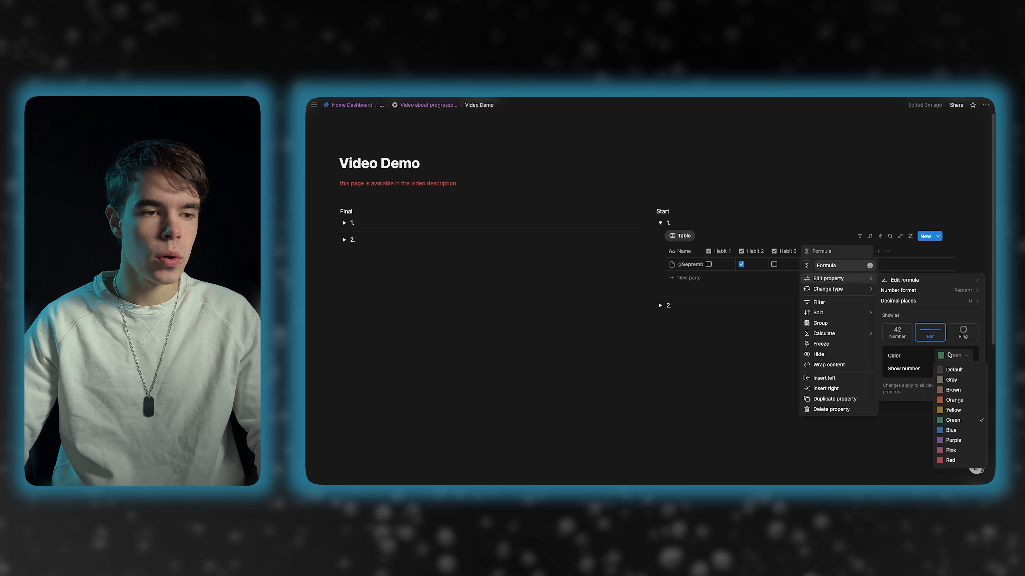
{"action": "left_click", "coordinate": [955, 381]}
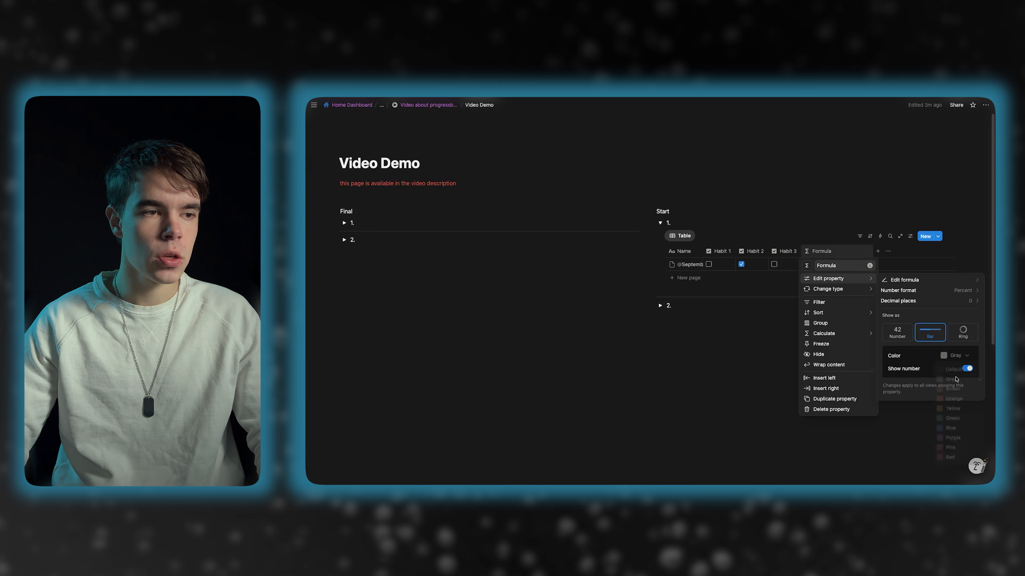
{"action": "left_click", "coordinate": [732, 333]}
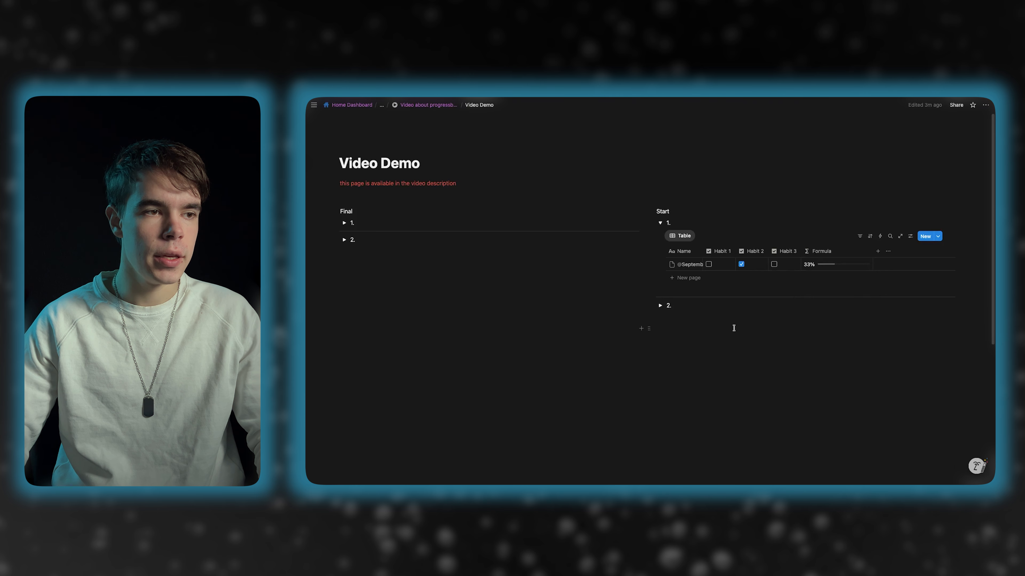
Compare the Final and Start tables in the two toggles numbered 1, and collapse both toggles
{"action": "left_click", "coordinate": [345, 222]}
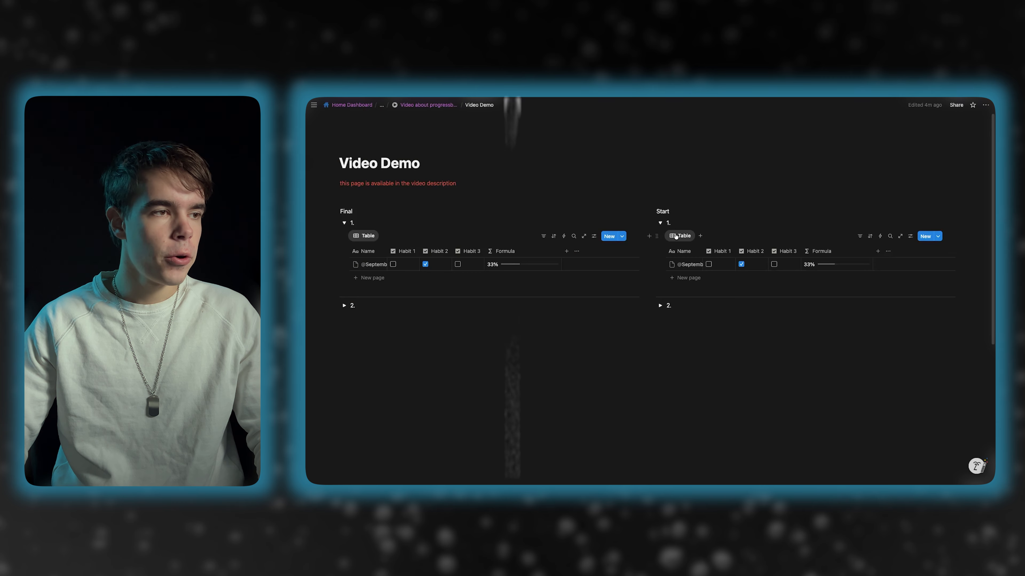
{"action": "left_click", "coordinate": [659, 223]}
{"action": "left_click", "coordinate": [343, 222]}
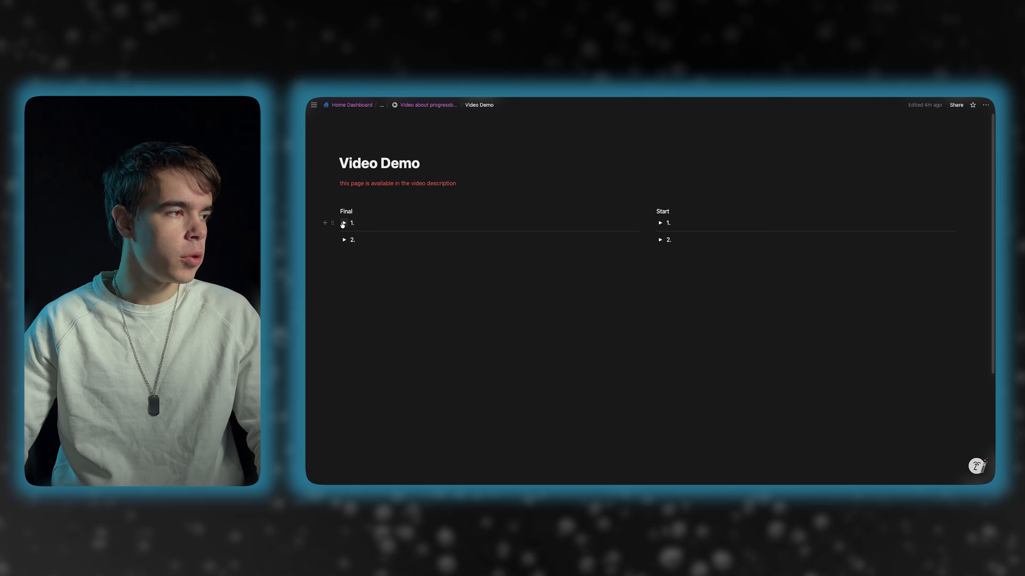
Try out the block-style progress bar in Final toggle 2 by checking and unchecking all three habits, and collapse the toggle
{"action": "left_click", "coordinate": [345, 240]}
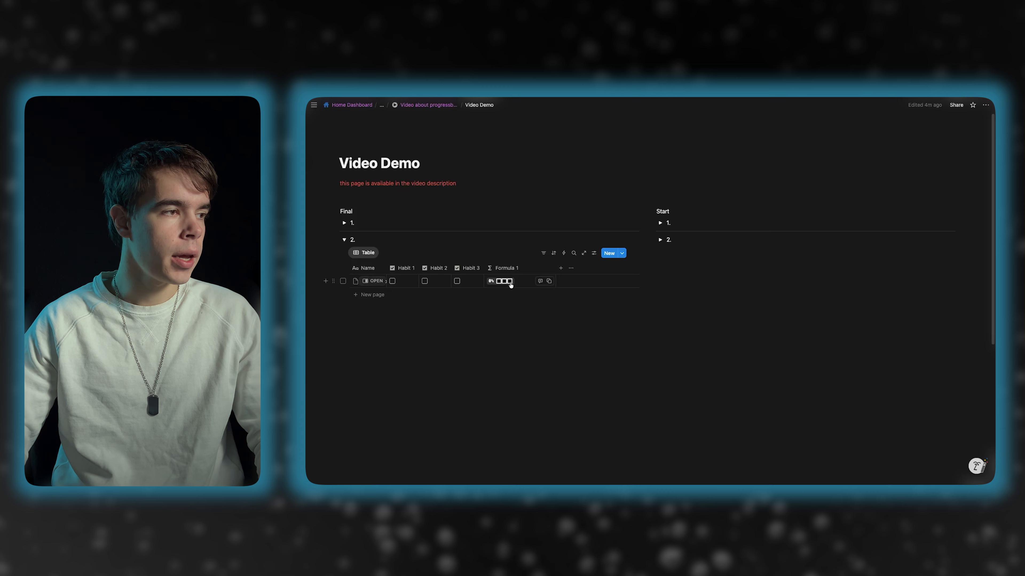
{"action": "left_click", "coordinate": [392, 281]}
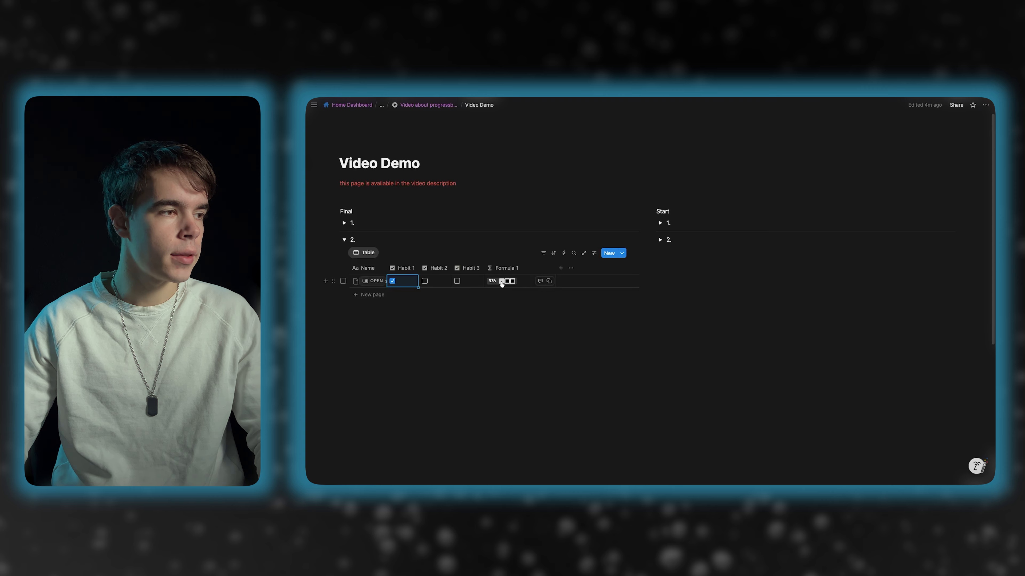
{"action": "left_click", "coordinate": [425, 281]}
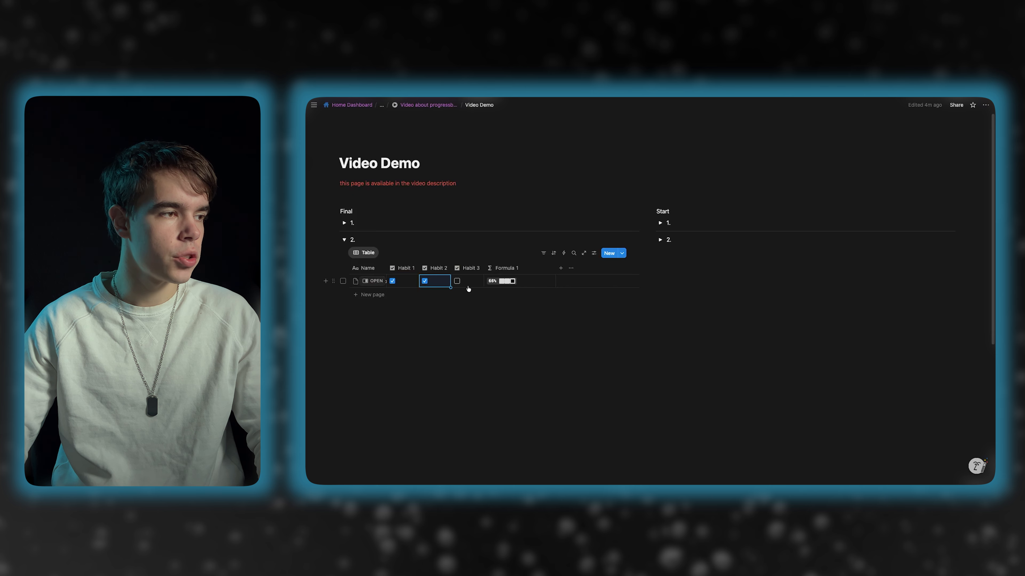
{"action": "left_click", "coordinate": [456, 281]}
{"action": "left_click", "coordinate": [456, 281]}
{"action": "left_click", "coordinate": [424, 282]}
{"action": "left_click", "coordinate": [393, 281]}
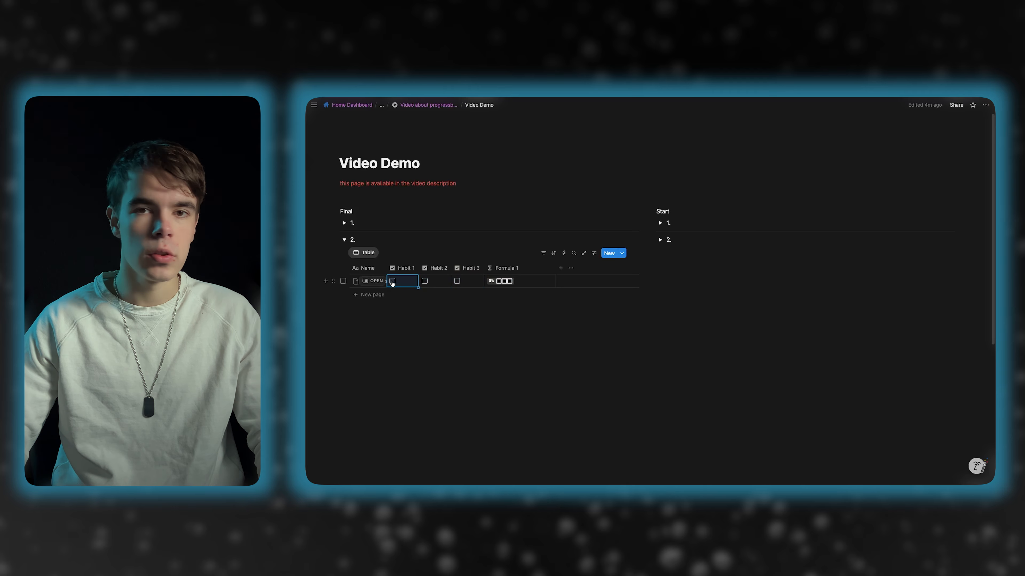
{"action": "left_click", "coordinate": [343, 239]}
Expand toggle 2 under Start and add a Formula property to its habit table
{"action": "left_click", "coordinate": [660, 239]}
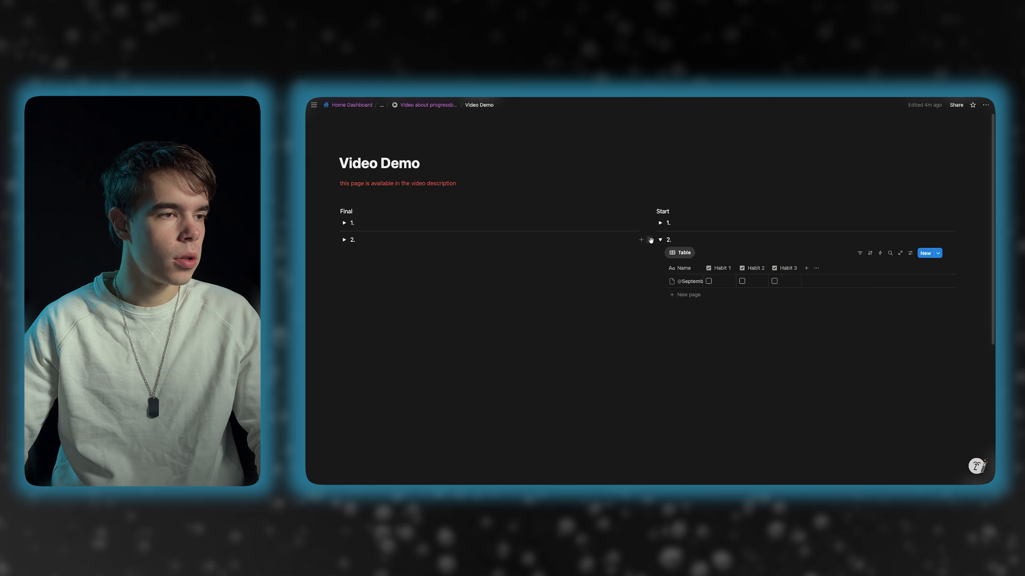
{"action": "left_click", "coordinate": [806, 268]}
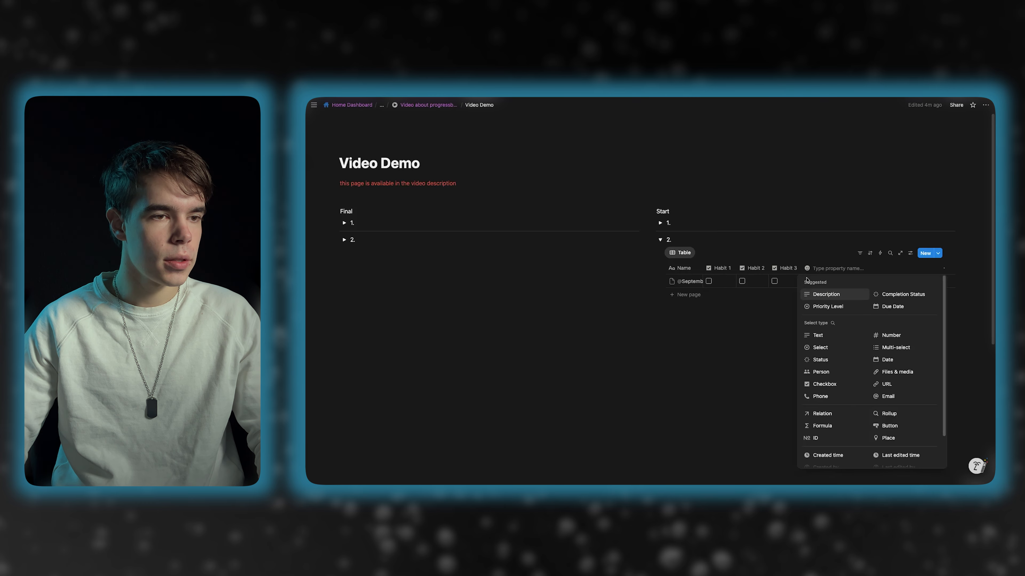
{"action": "left_click", "coordinate": [828, 424]}
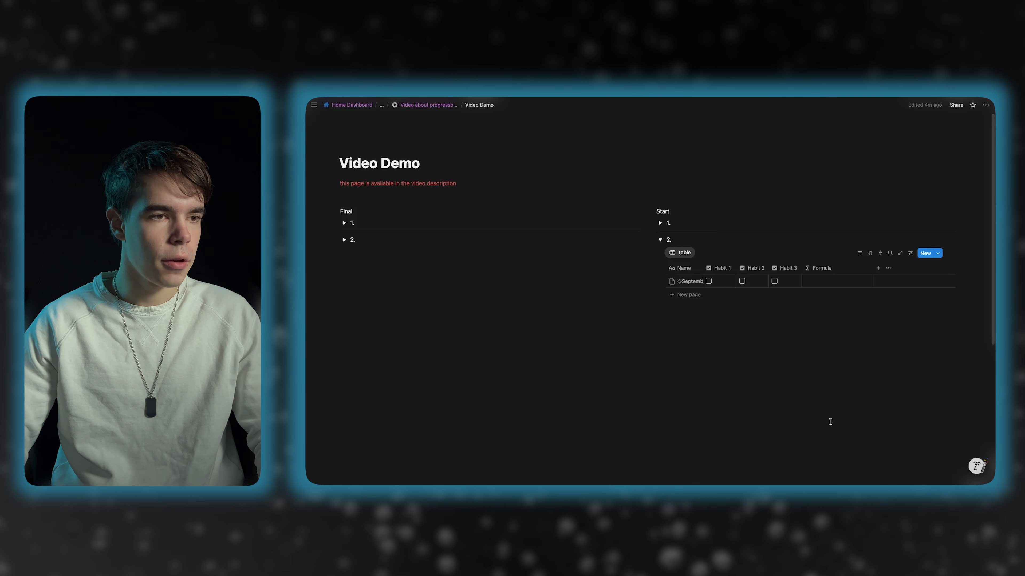
Paste the let() progress formula into the new property, with Total 3, the floored percentage, repeated filled and empty squares, and gray_background styling
{"action": "left_click", "coordinate": [829, 282]}
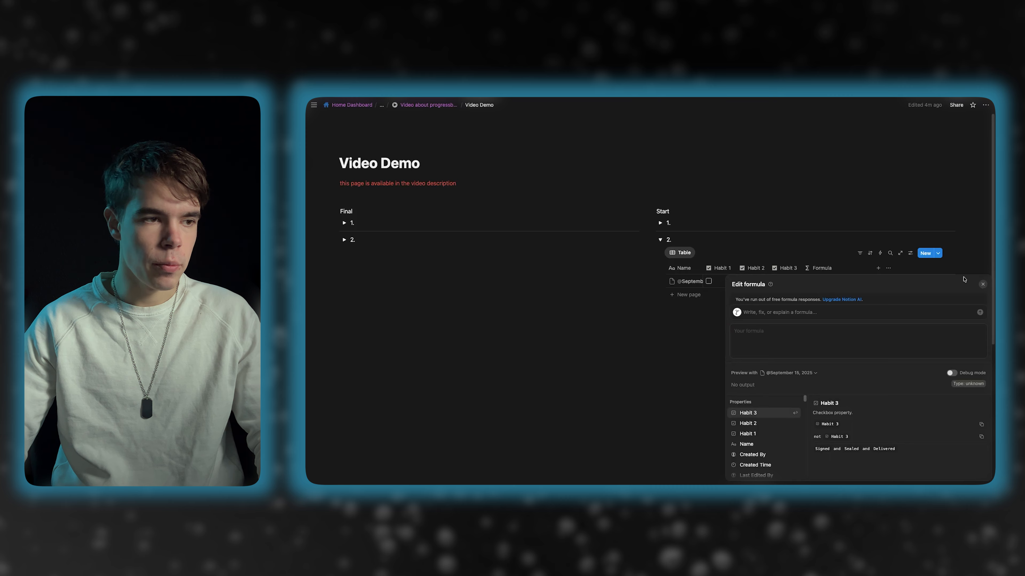
{"action": "left_click", "coordinate": [791, 342]}
{"action": "key", "text": "super+v"}
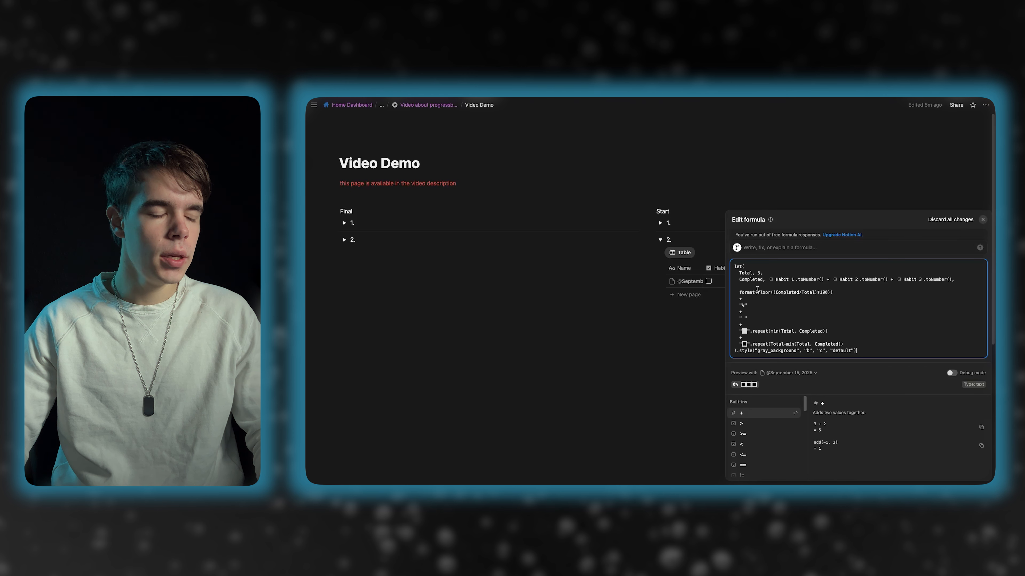
Examine the formula's let() wrapper, the Total variable, and the format(), floor() and times-100 parts of the percentage line
{"action": "left_click_drag", "start_coordinate": [743, 265], "coordinate": [735, 265]}
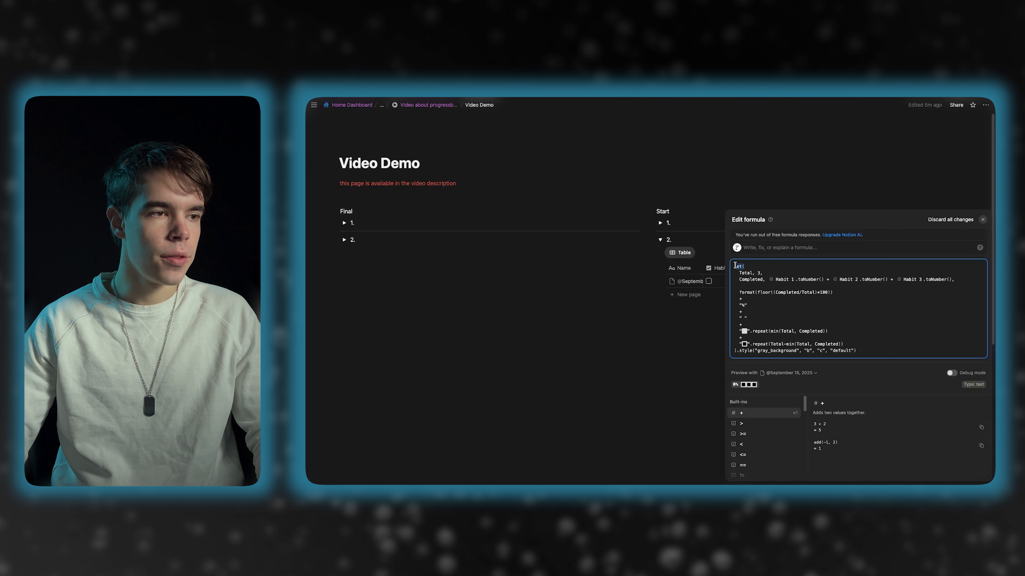
{"action": "left_click", "coordinate": [746, 265]}
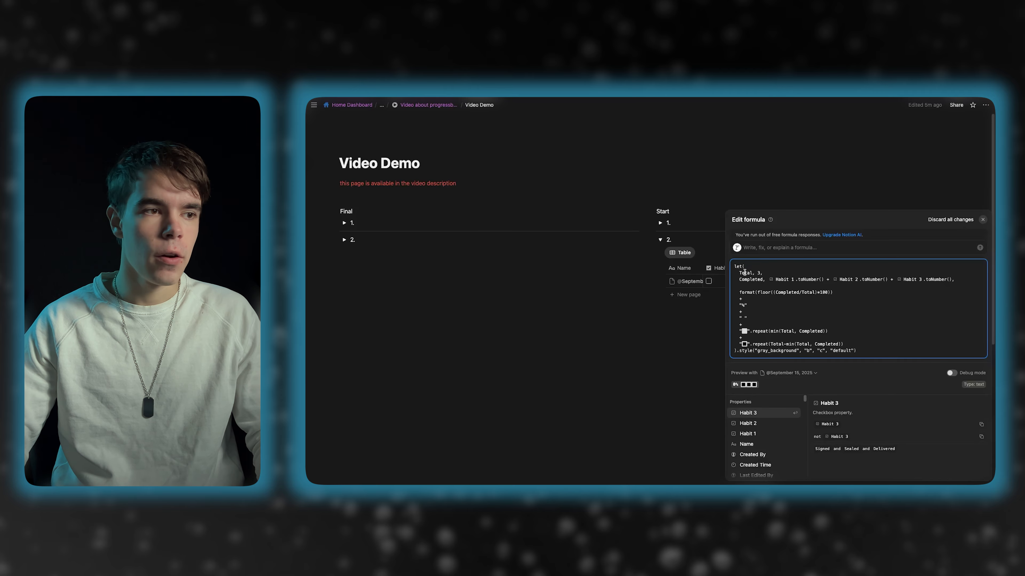
{"action": "left_click_drag", "start_coordinate": [762, 274], "coordinate": [742, 274]}
{"action": "left_click", "coordinate": [764, 275]}
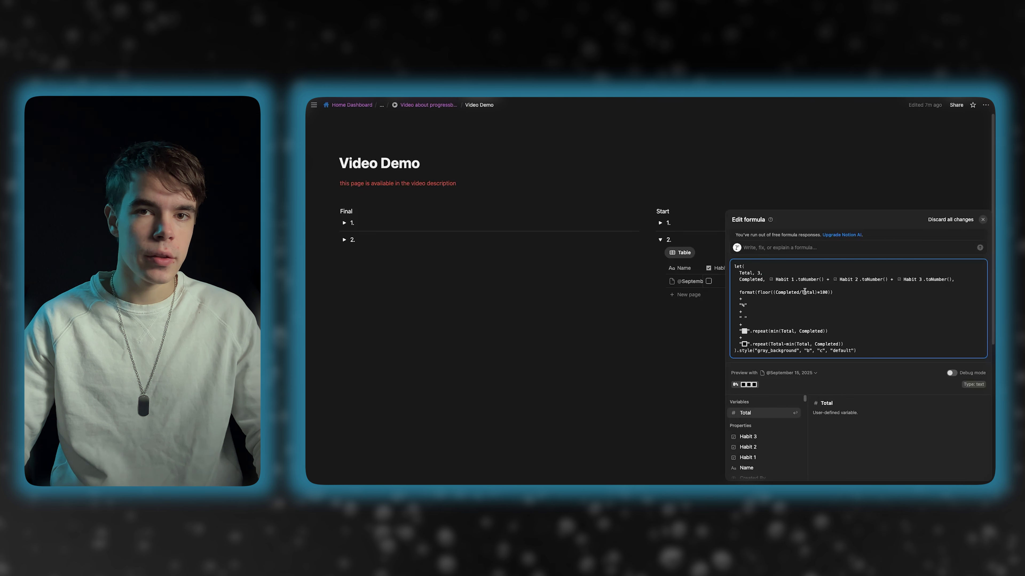
{"action": "left_click_drag", "start_coordinate": [828, 293], "coordinate": [817, 292]}
{"action": "left_click", "coordinate": [824, 292]}
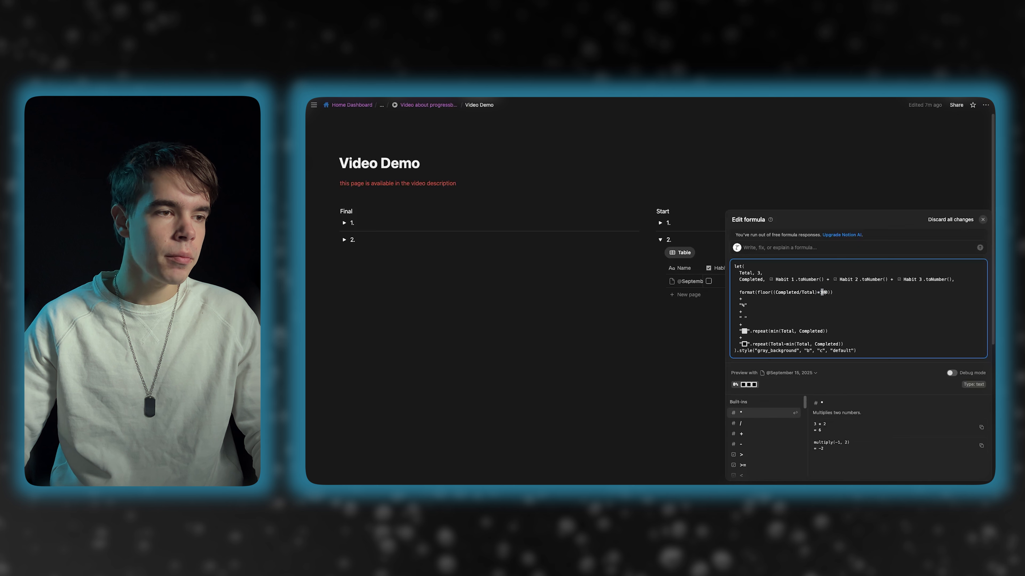
{"action": "left_click", "coordinate": [770, 292]}
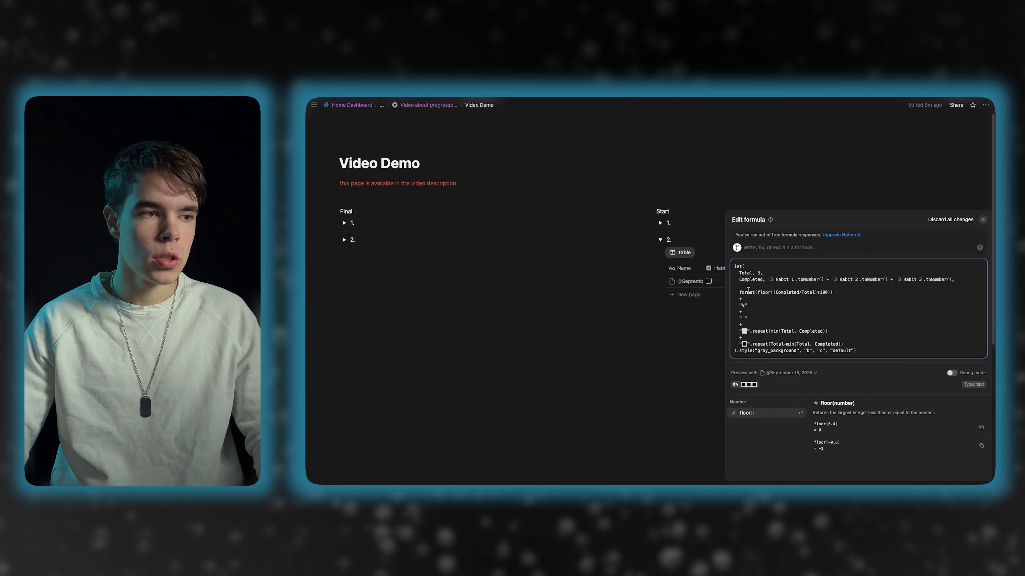
{"action": "left_click_drag", "start_coordinate": [739, 292], "coordinate": [755, 293]}
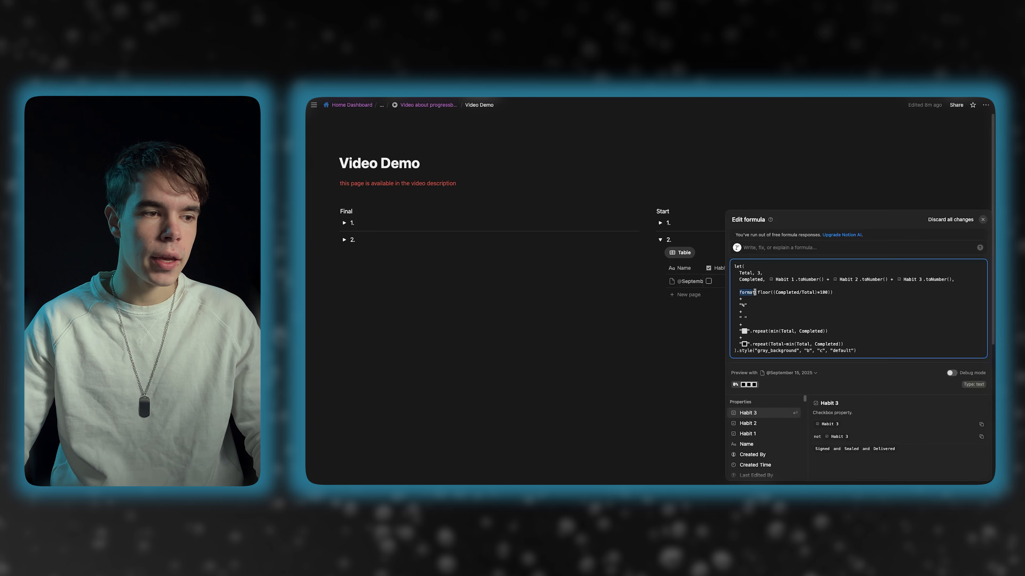
{"action": "left_click", "coordinate": [754, 292]}
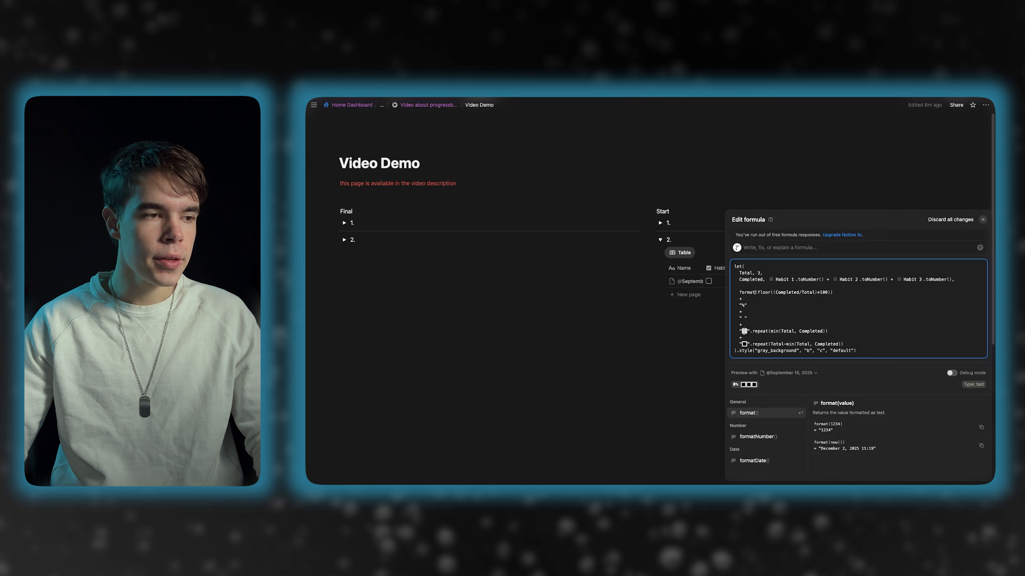
Review the repeat(), min() and style() parts of the formula and close the formula editor, keeping the formula
{"action": "left_click_drag", "start_coordinate": [778, 331], "coordinate": [826, 331]}
{"action": "left_click", "coordinate": [767, 332]}
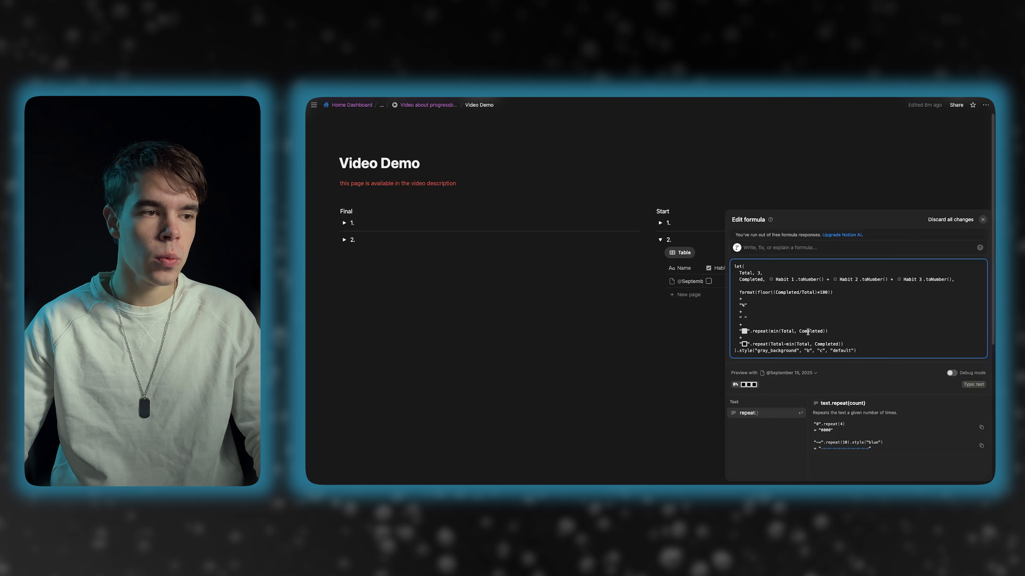
{"action": "double_click", "coordinate": [771, 331]}
{"action": "left_click", "coordinate": [787, 333]}
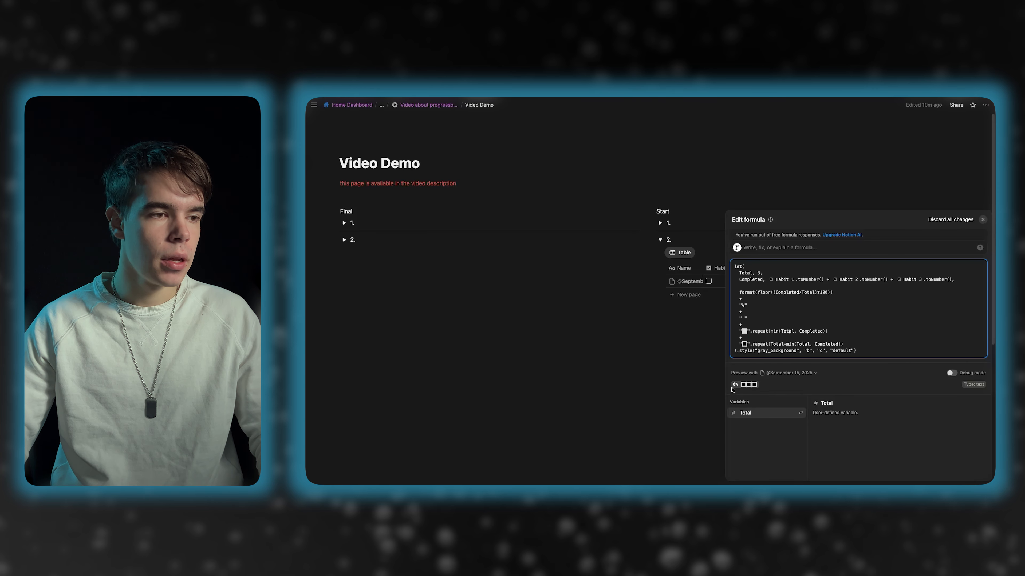
{"action": "left_click", "coordinate": [735, 351]}
{"action": "type", "text": ")"}
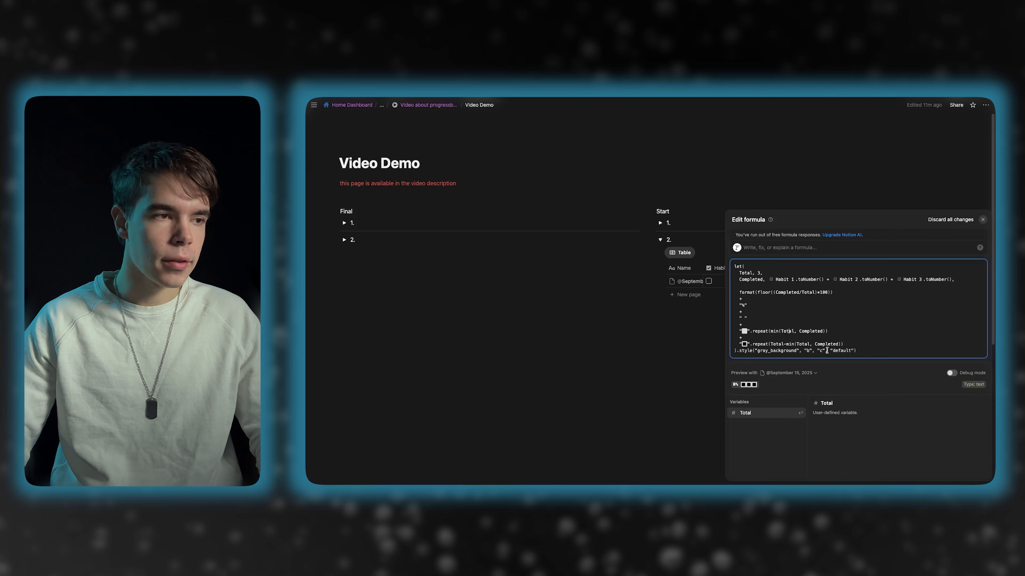
{"action": "left_click", "coordinate": [661, 334]}
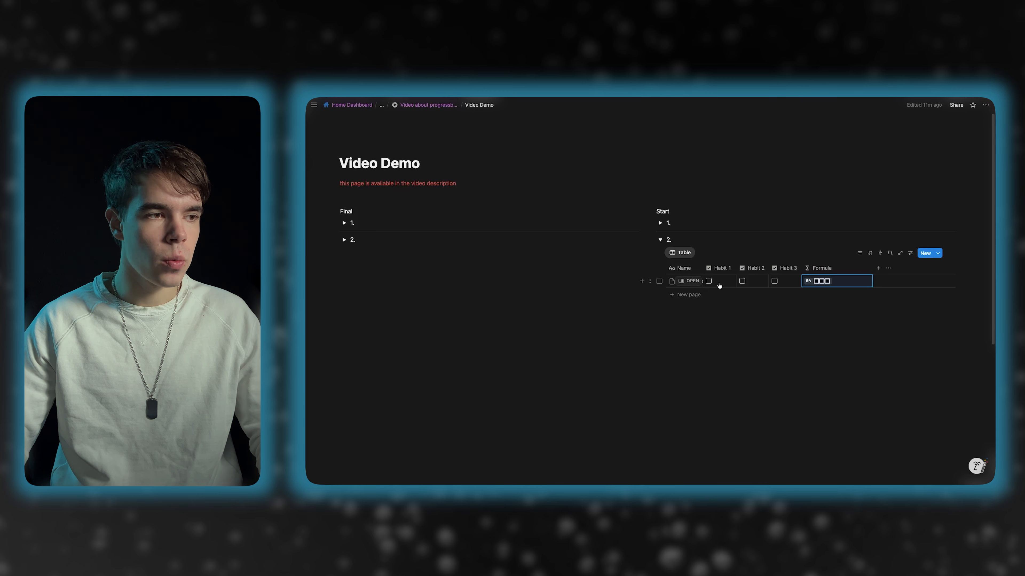
Test the new progress bar by checking and unchecking all three habits in Start toggle 2, and briefly reopen its formula
{"action": "left_click", "coordinate": [709, 281]}
{"action": "left_click", "coordinate": [743, 282]}
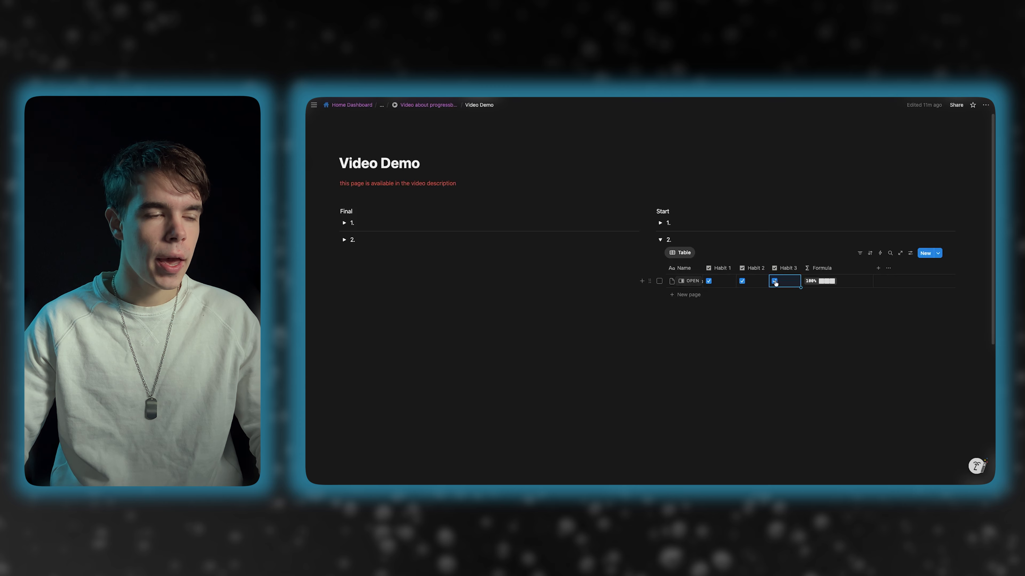
{"action": "left_click", "coordinate": [742, 281]}
{"action": "left_click", "coordinate": [709, 281]}
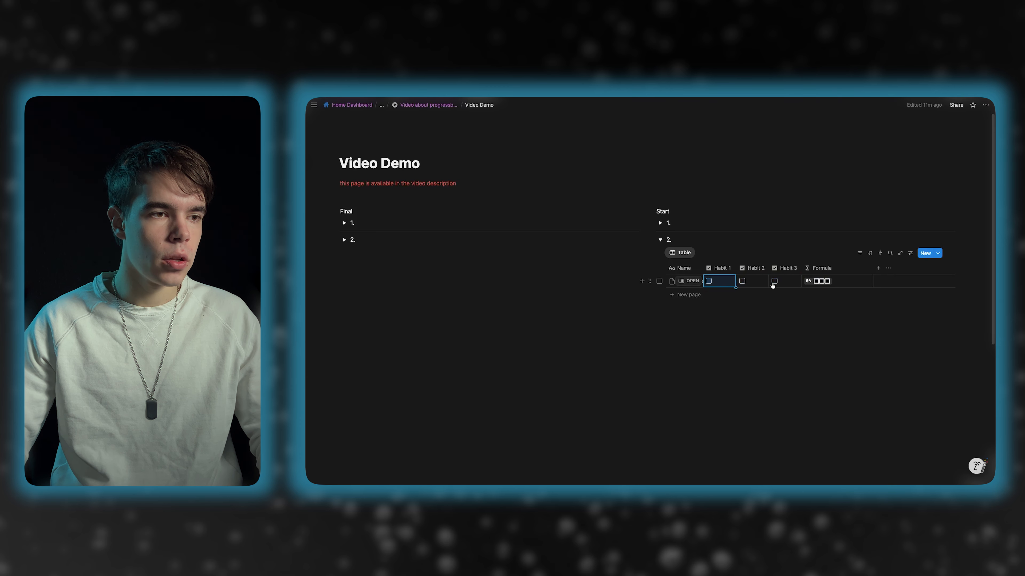
{"action": "left_click", "coordinate": [819, 281]}
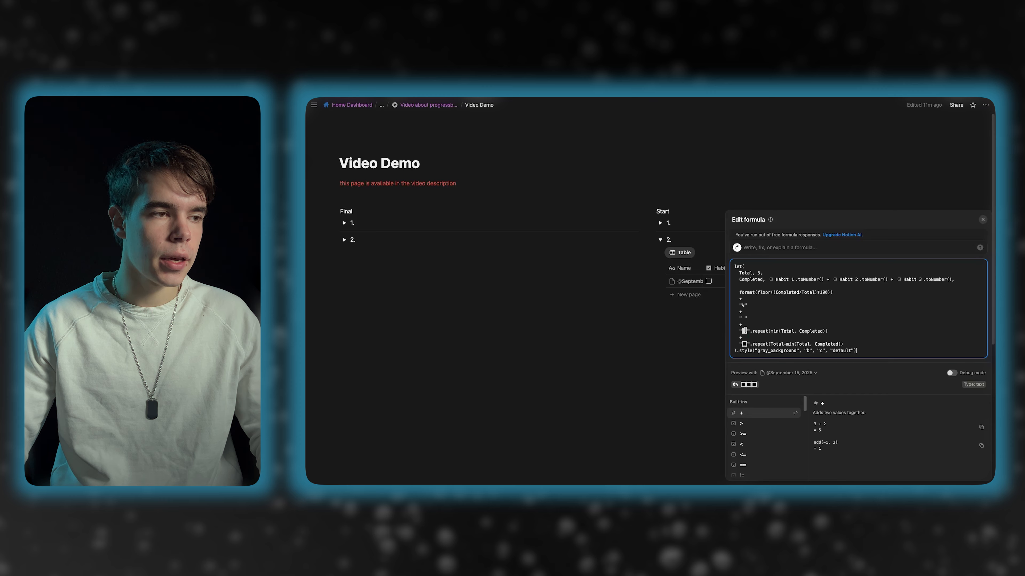
{"action": "left_click", "coordinate": [703, 329]}
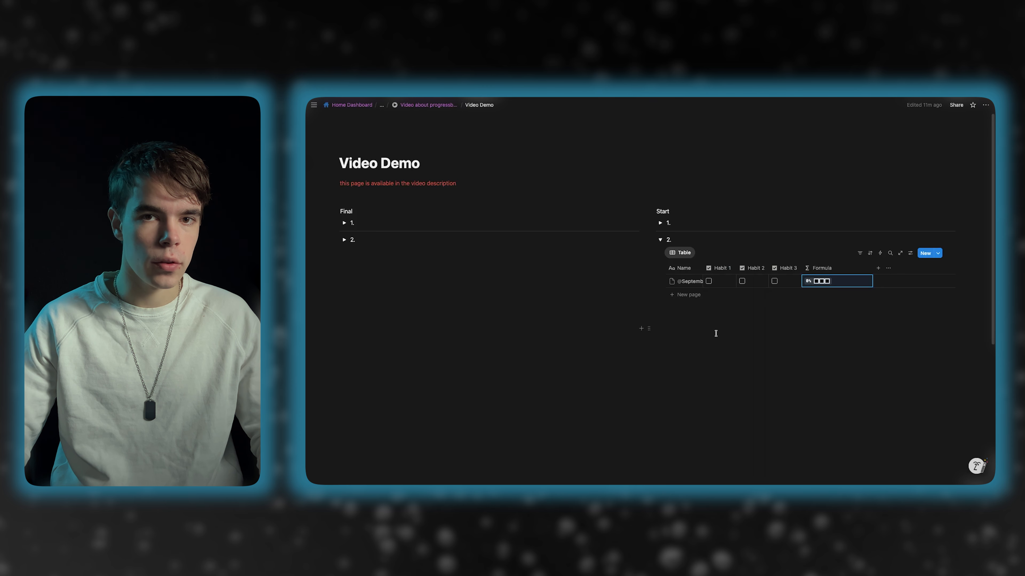